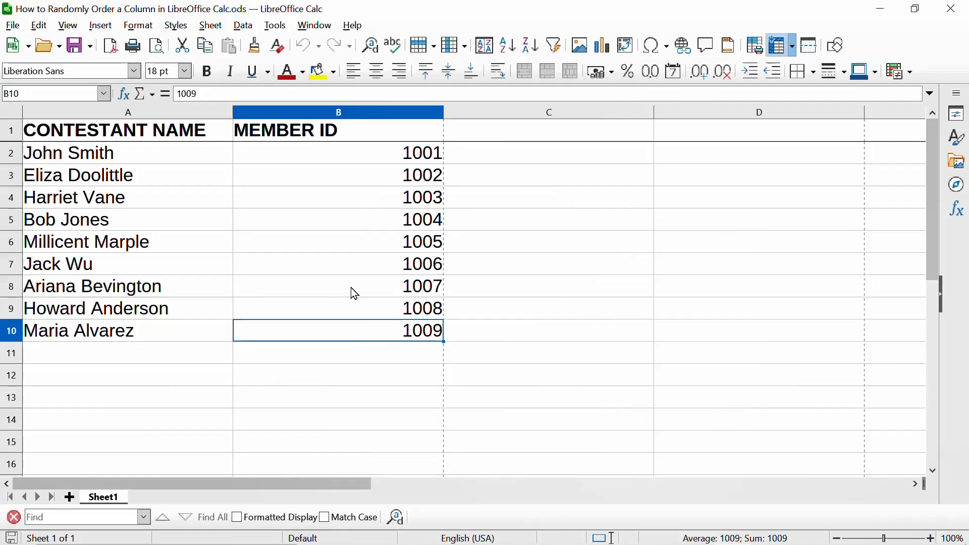
# Step: Add the bold column heading SORT KEY in cell C1
pyautogui.click(551, 141)
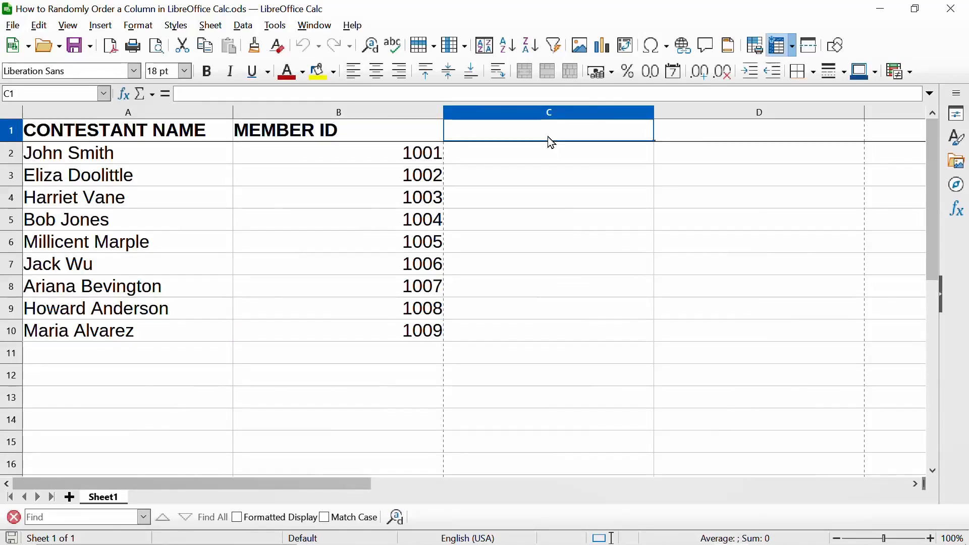
pyautogui.write('SORT KEY')
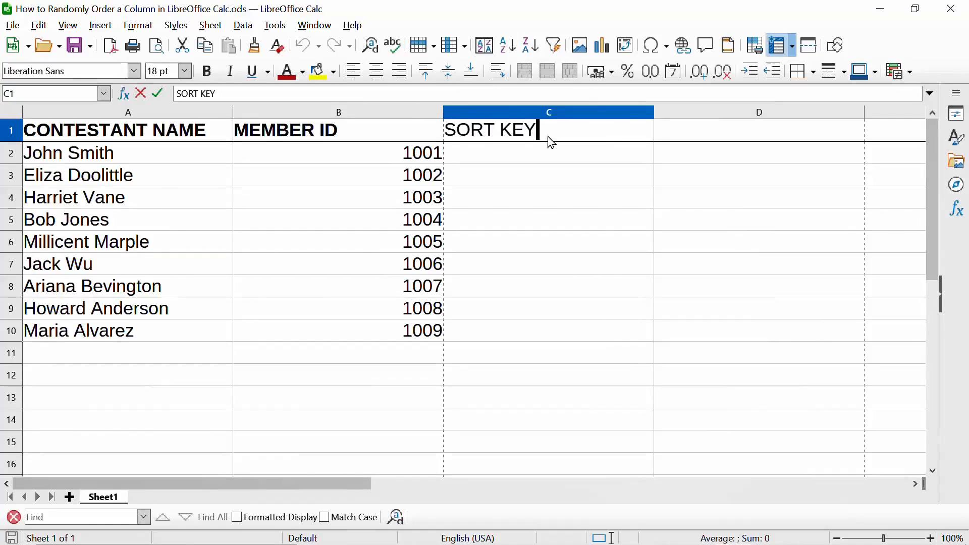
pyautogui.tripleClick(548, 136)
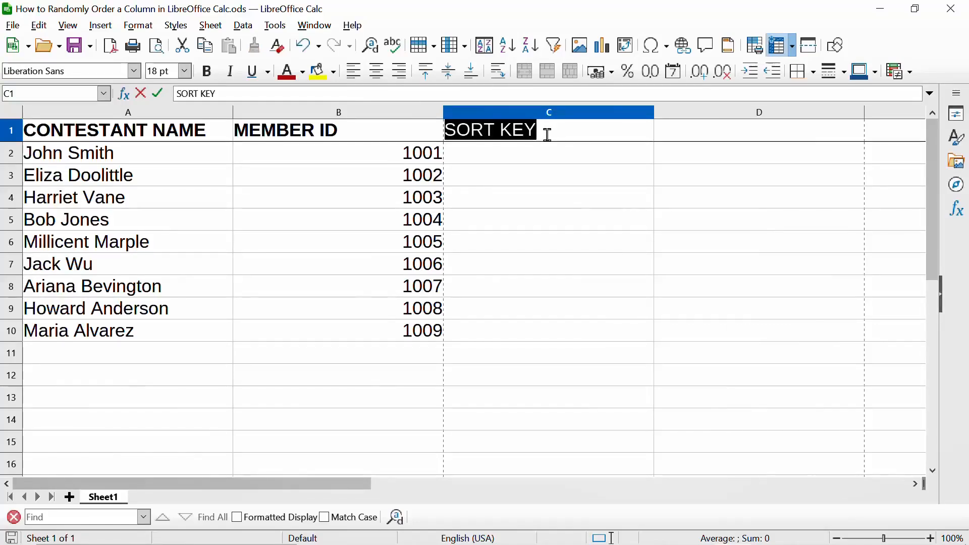
pyautogui.hotkey('ctrl', 'b')
# Step: Fill cells C2:C10 with random numbers using a uniform distribution from 0 to 1, without a custom seed or rounding
pyautogui.click(545, 161)
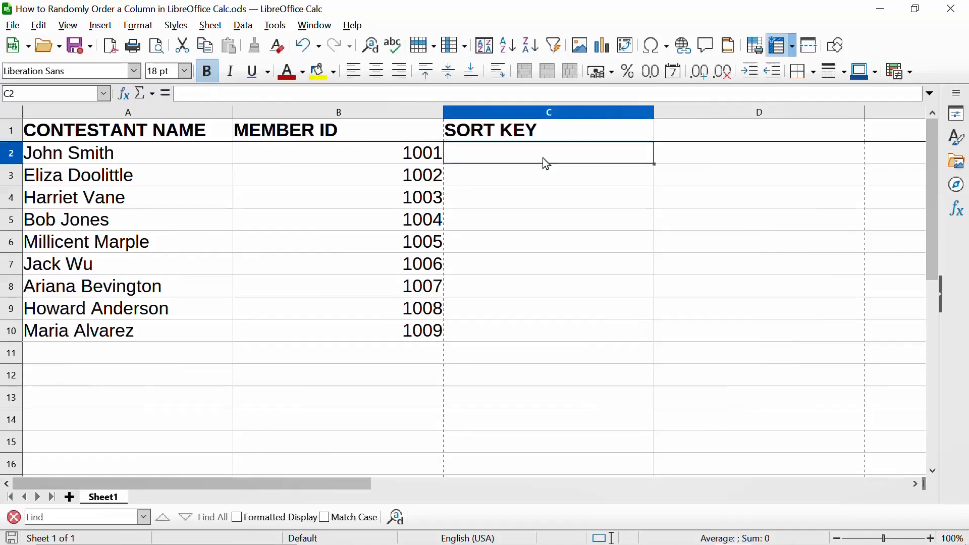
pyautogui.keyDown('shift'); pyautogui.click(531, 336); pyautogui.keyUp('shift')
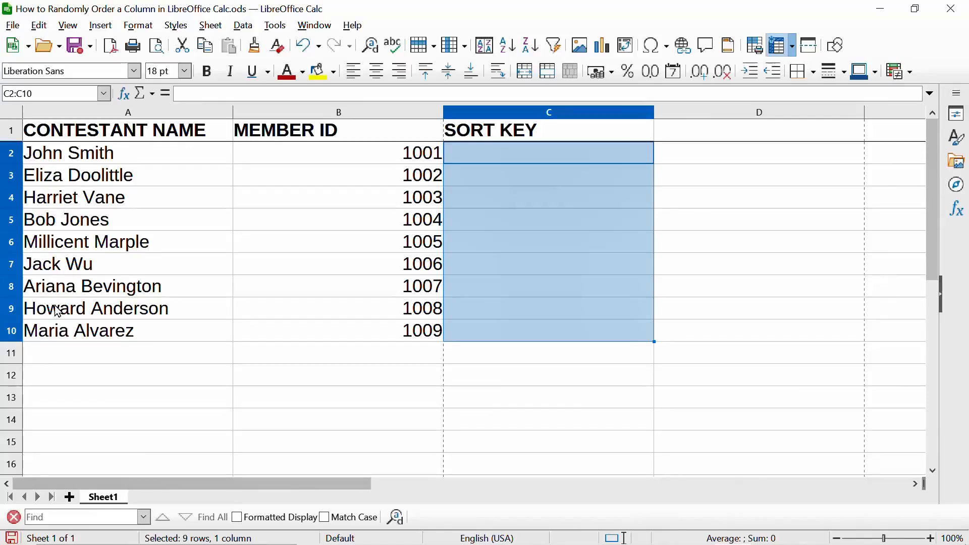
pyautogui.click(211, 26)
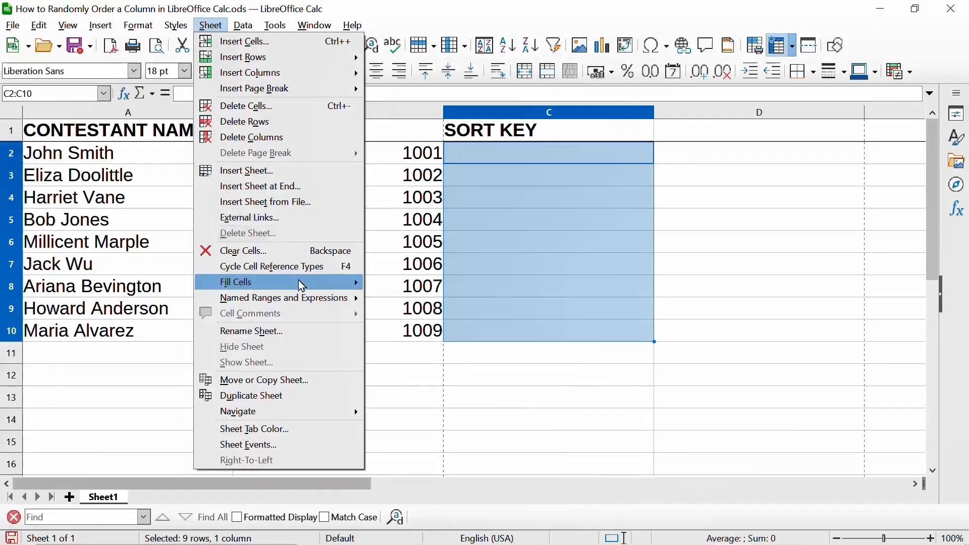
pyautogui.moveTo(301, 283)
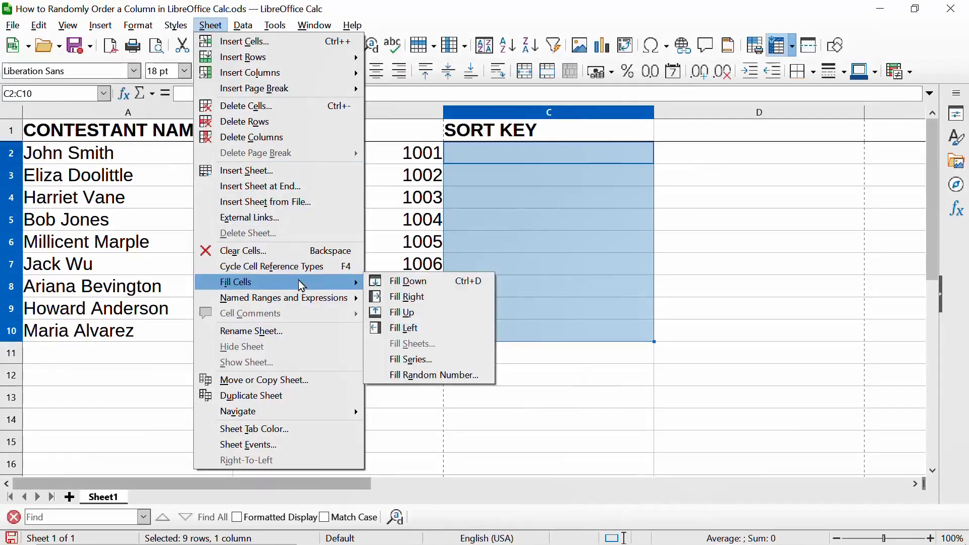
pyautogui.click(426, 379)
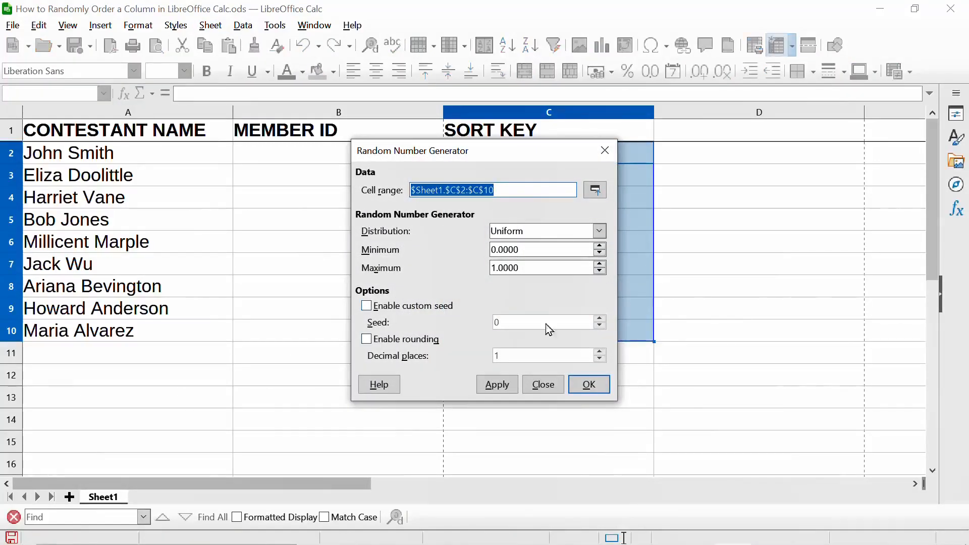
pyautogui.click(588, 388)
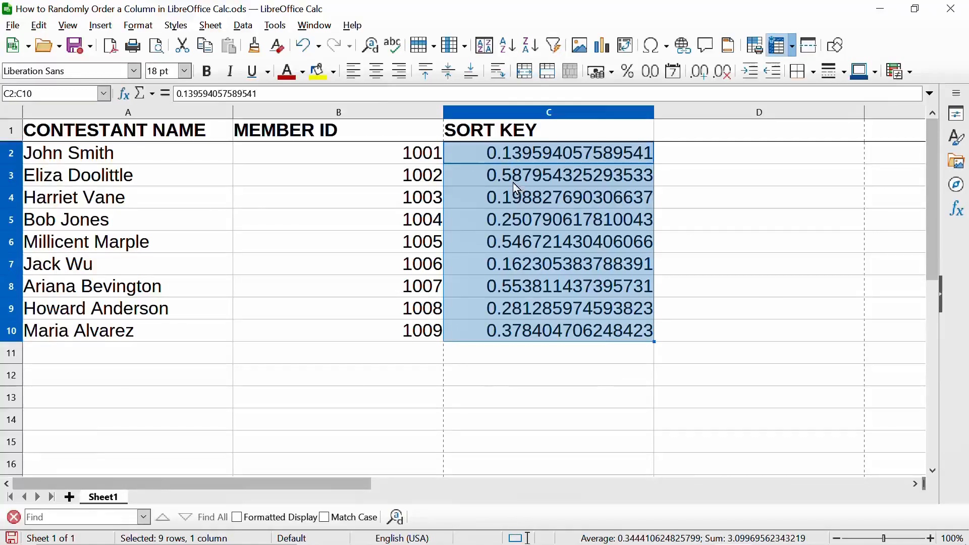
# Step: Sort the data rows in A2:C10 by column C in ascending order, leaving out the header row
pyautogui.click(187, 141)
pyautogui.click(166, 155)
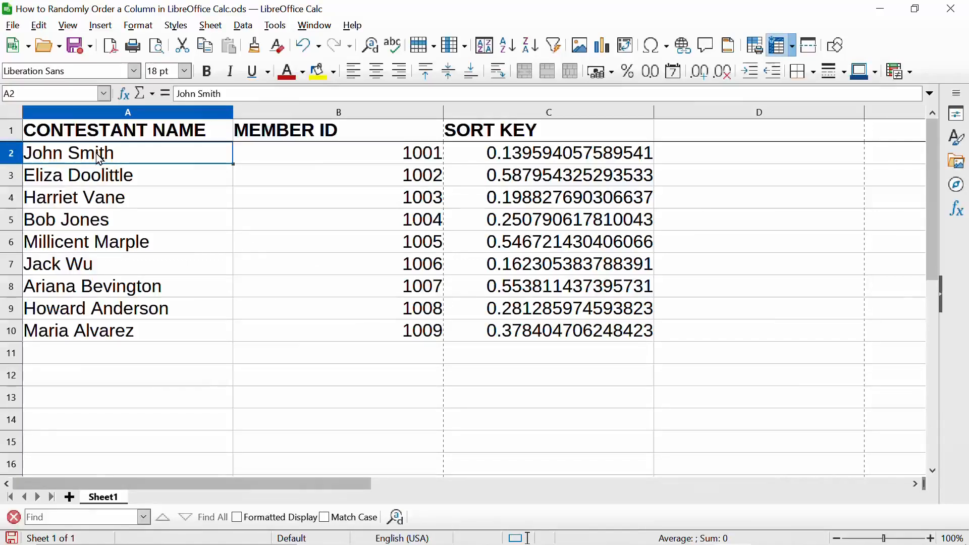
pyautogui.keyDown('shift'); pyautogui.click(558, 340); pyautogui.keyUp('shift')
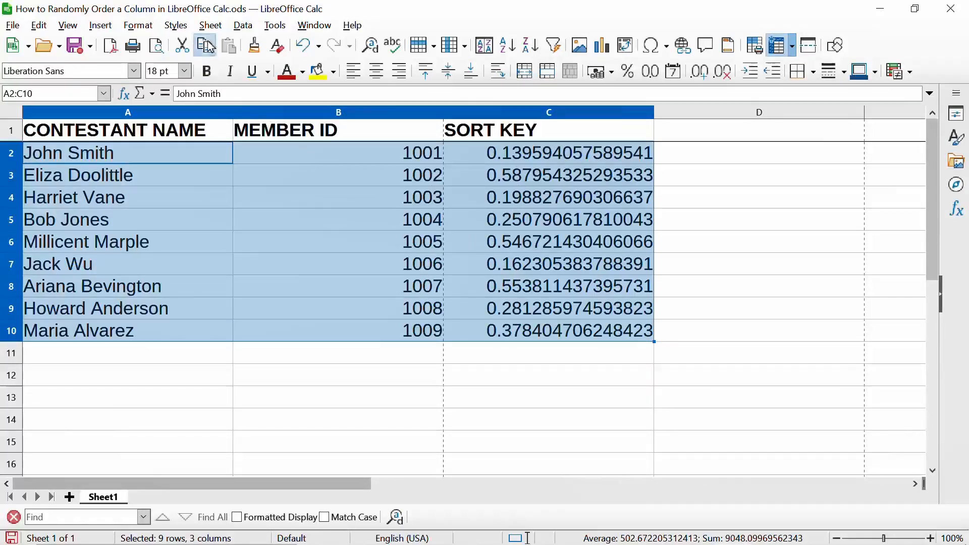
pyautogui.click(247, 30)
pyautogui.click(262, 41)
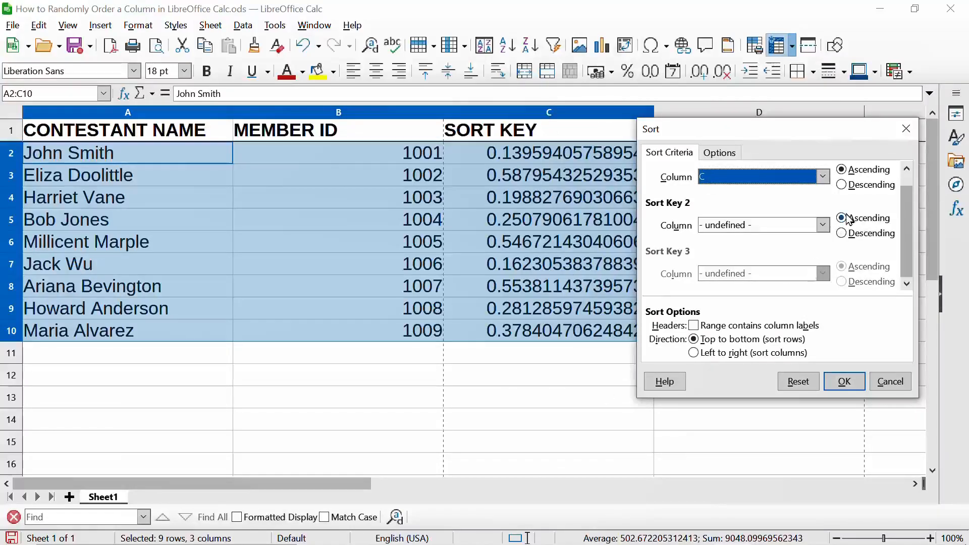
pyautogui.click(827, 186)
pyautogui.click(800, 204)
pyautogui.click(826, 183)
pyautogui.press('Escape')
pyautogui.scroll(-2, 714, 183)
pyautogui.click(845, 382)
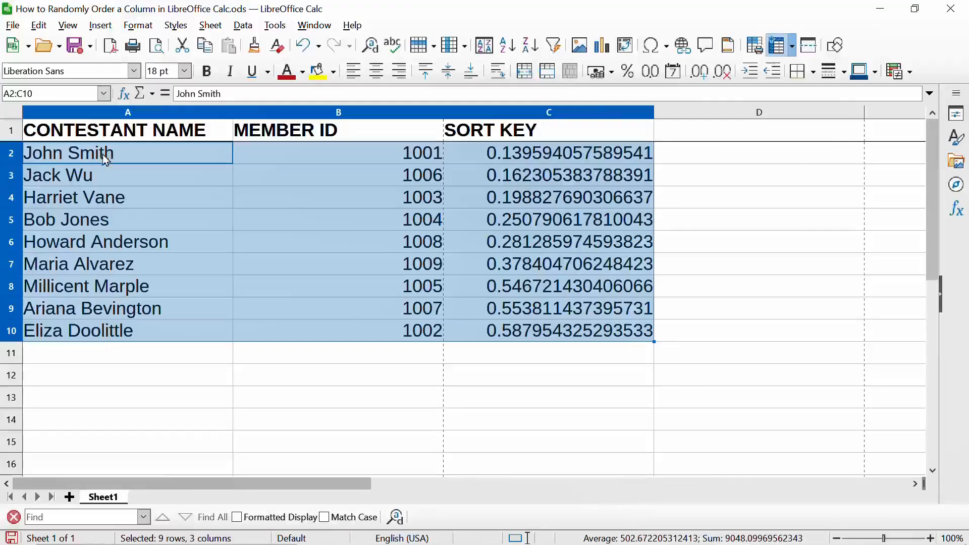
pyautogui.click(40, 155)
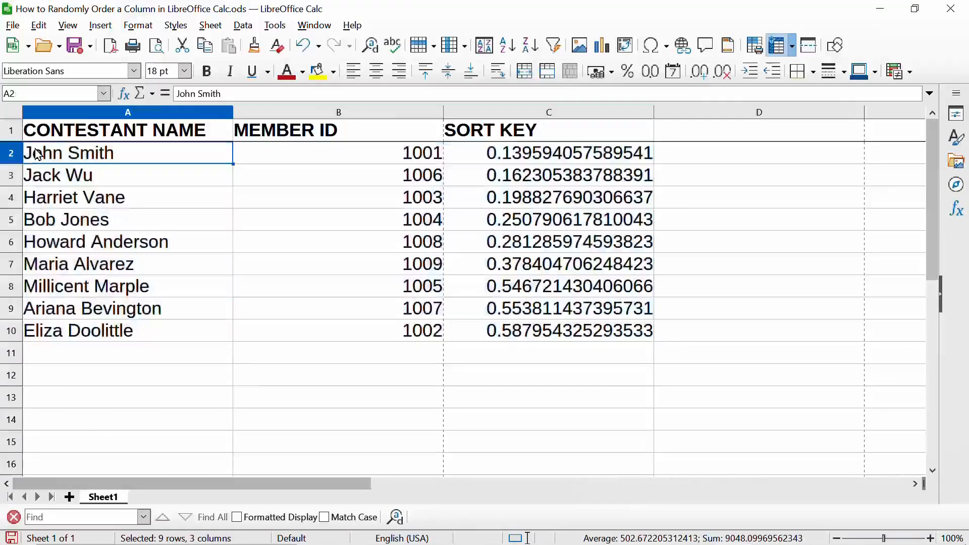
pyautogui.keyDown('shift'); pyautogui.click(136, 337); pyautogui.keyUp('shift')
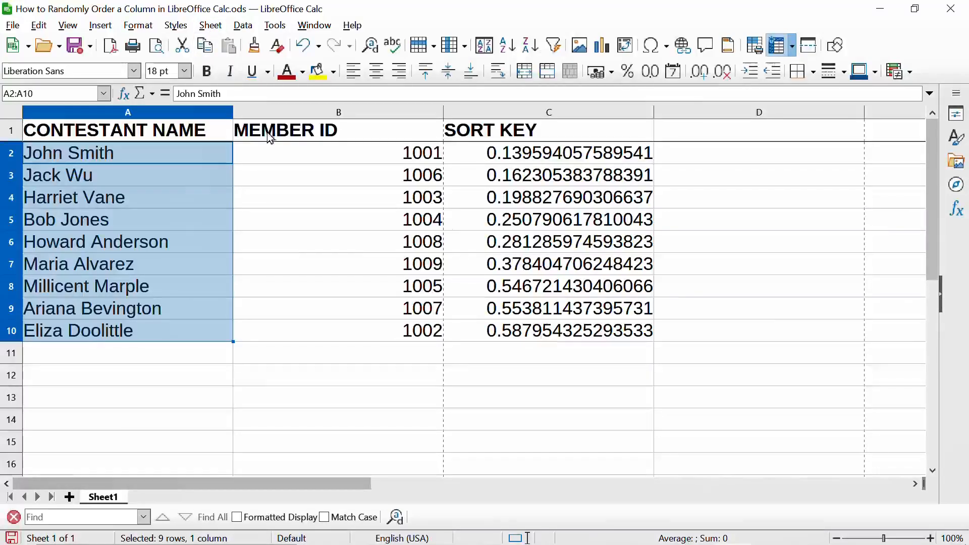
pyautogui.click(210, 25)
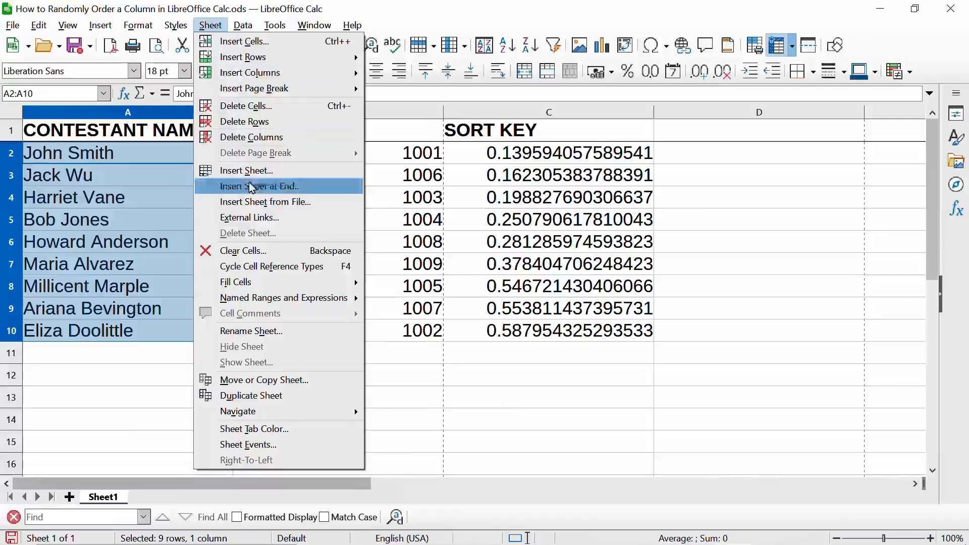
pyautogui.moveTo(303, 281)
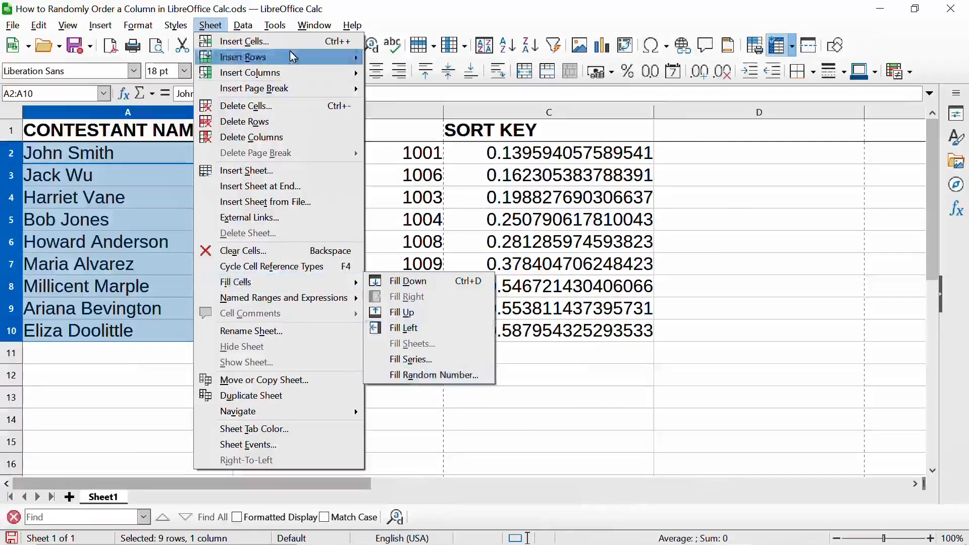
pyautogui.moveTo(246, 27)
pyautogui.click(275, 26)
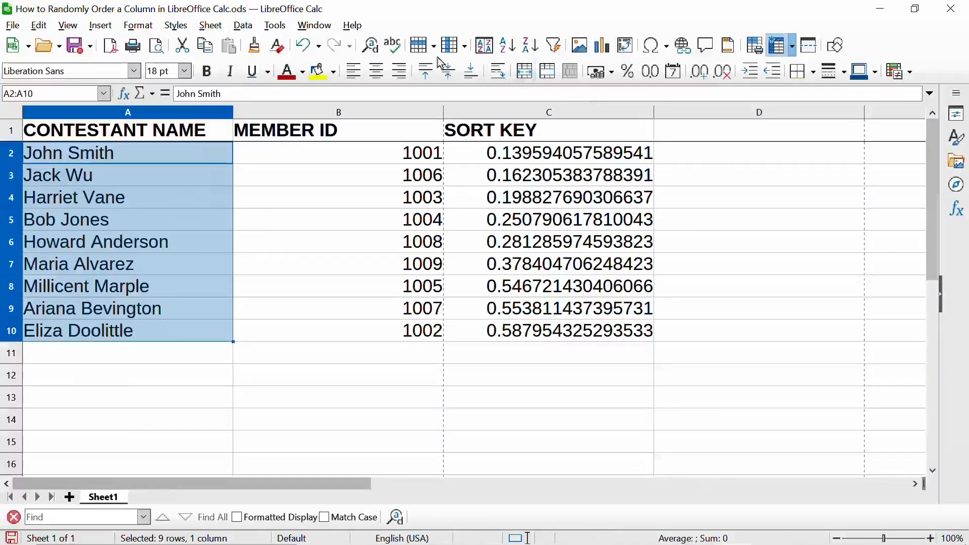
# Step: View the installed LibreOffice version information and close it
pyautogui.click(352, 26)
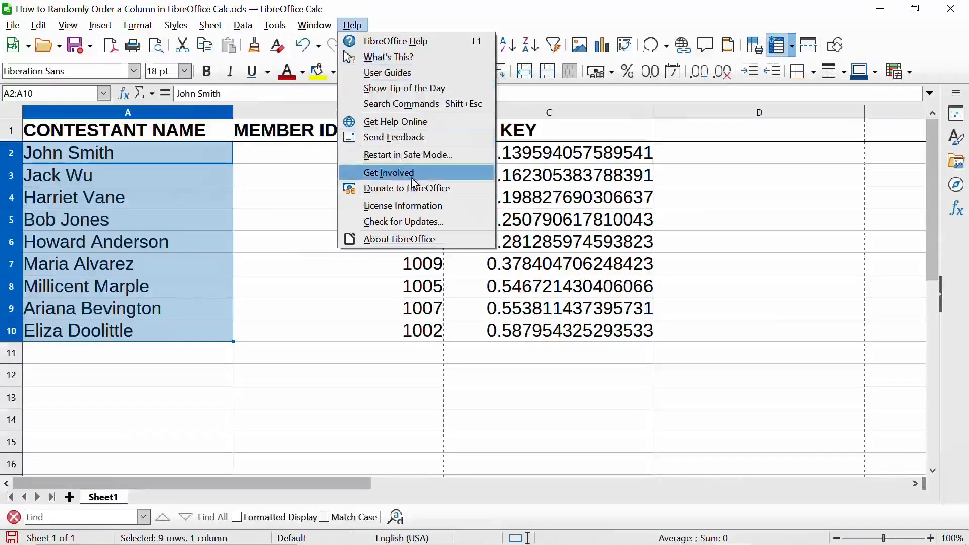
pyautogui.click(419, 241)
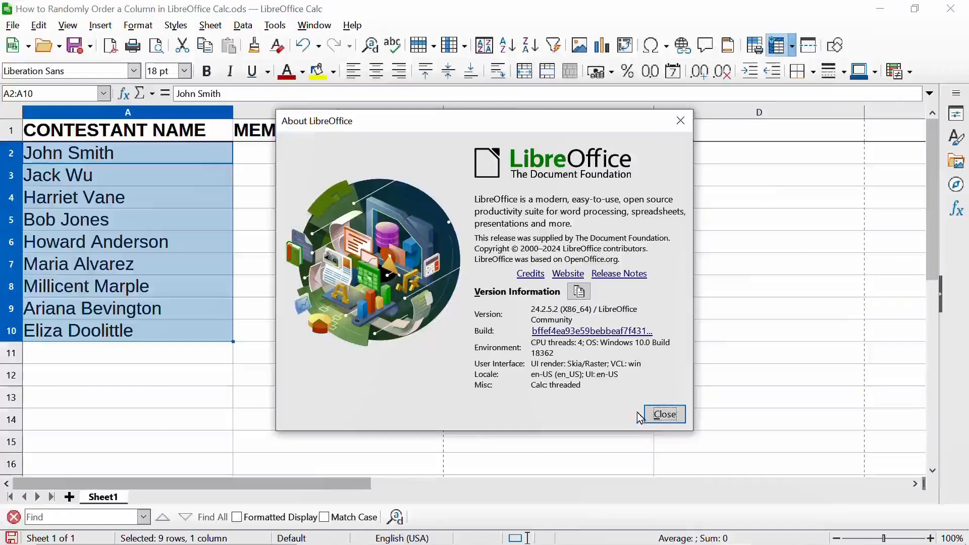
pyautogui.click(662, 414)
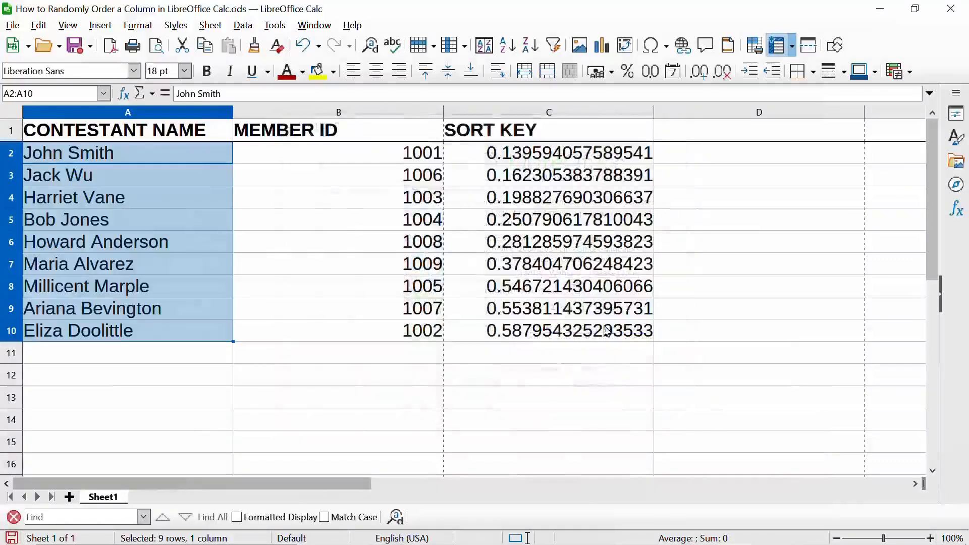
# Step: Check for LibreOffice updates and close the update window
pyautogui.click(352, 25)
pyautogui.click(386, 221)
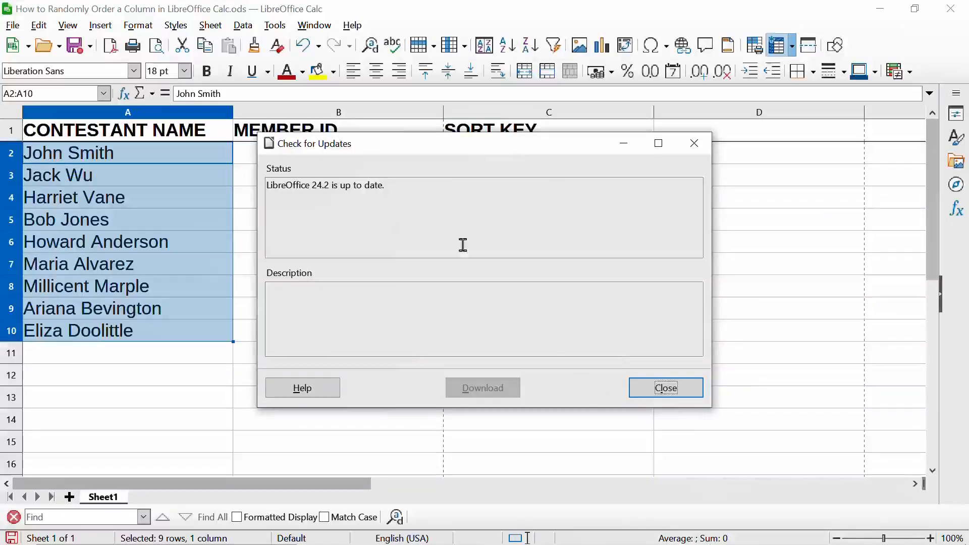
pyautogui.click(662, 392)
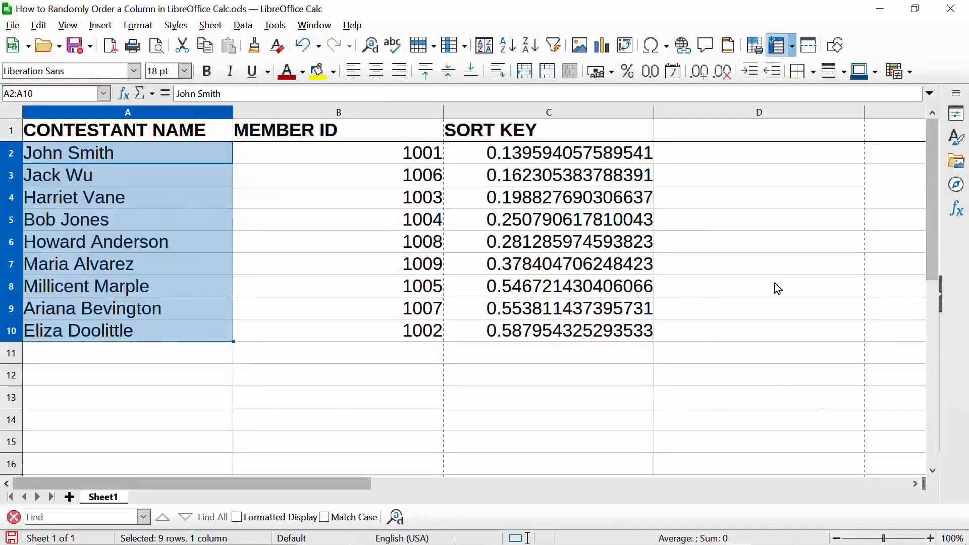